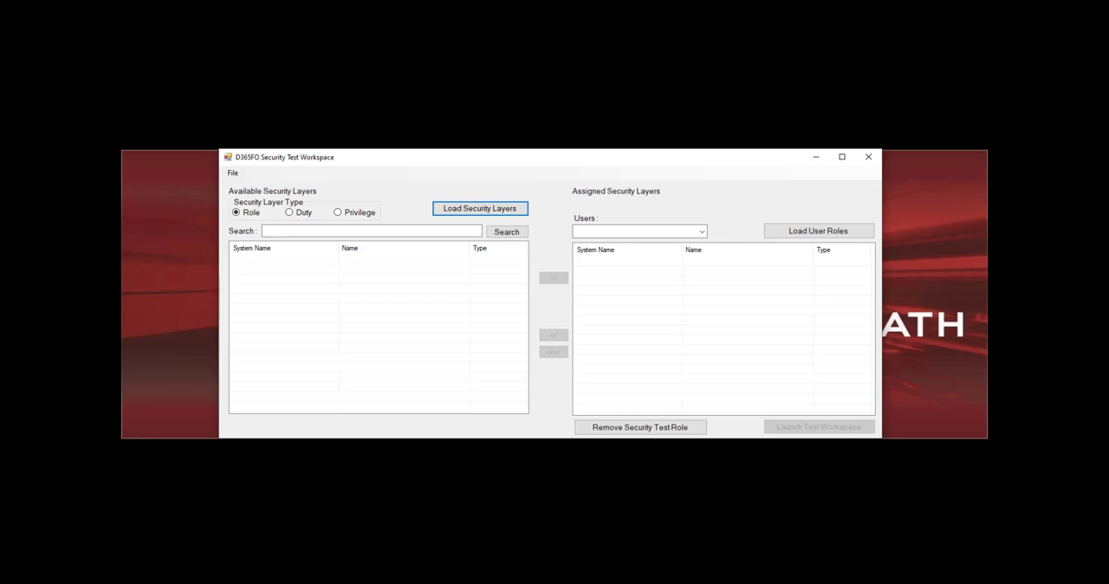
Switch to Visual Studio and apply the -Administrator- role set through the View with role set add-in
click(284, 557)
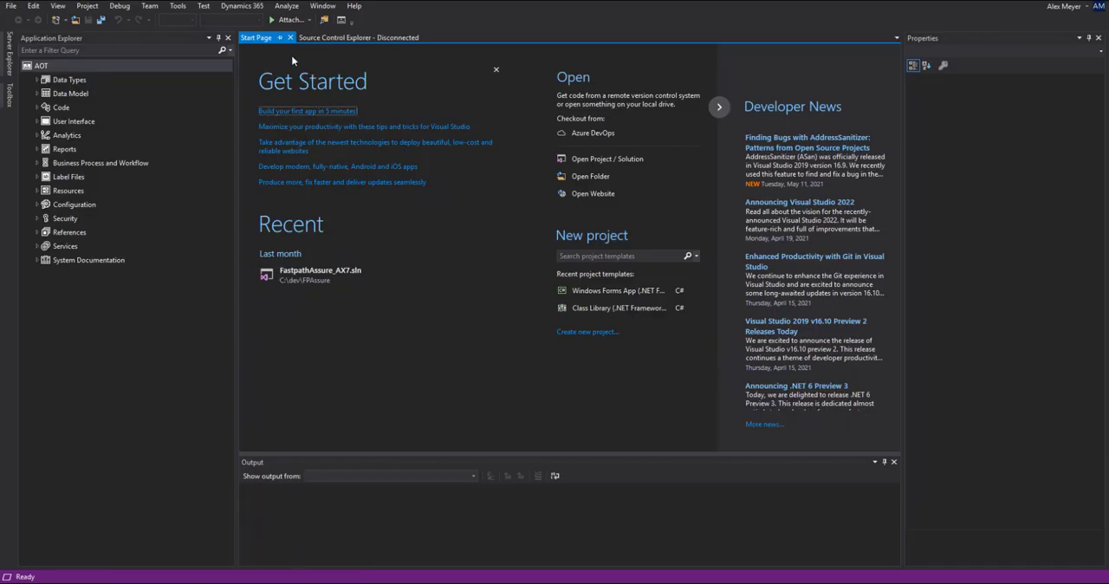
click(260, 7)
mouse_move(275, 158)
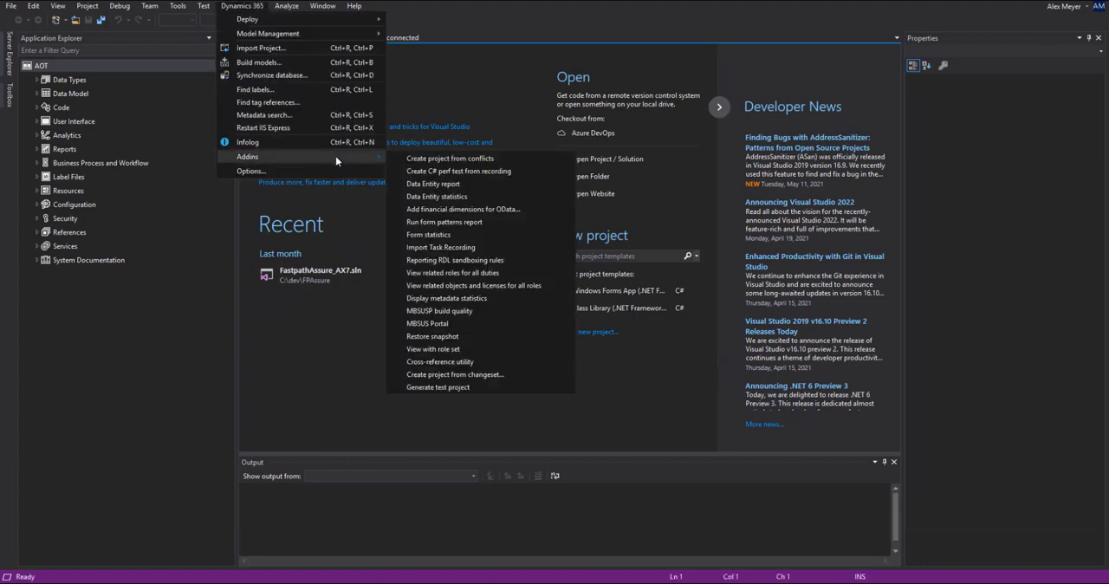
click(467, 347)
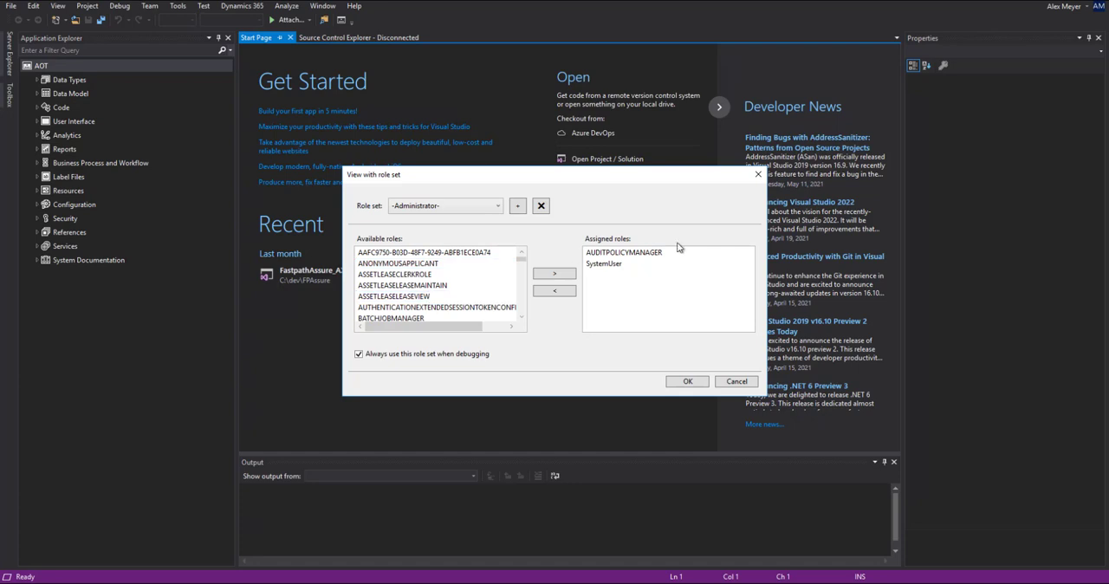
click(686, 383)
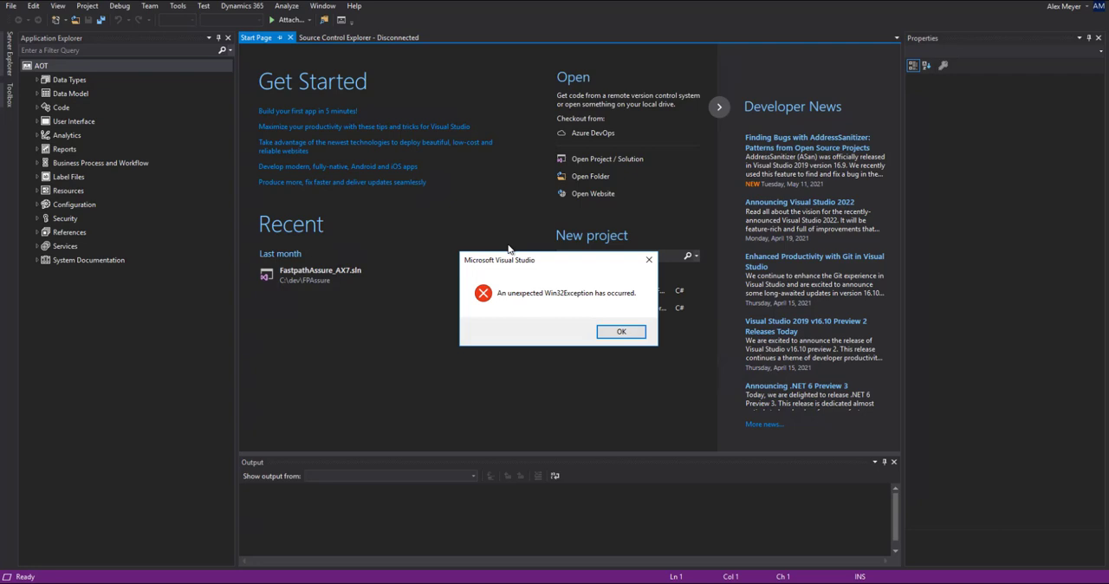
click(615, 332)
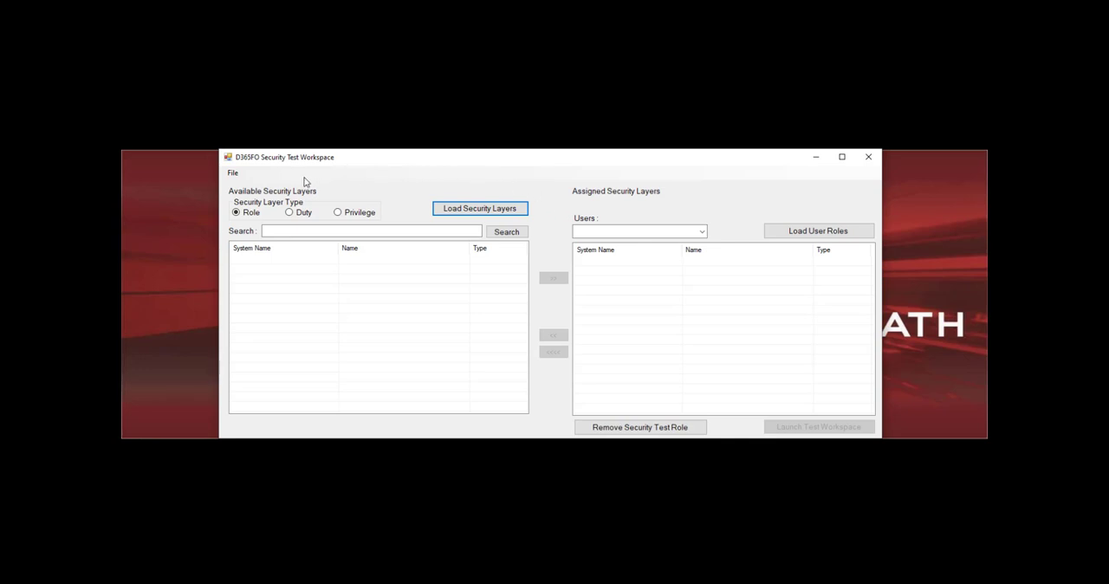
Review the D365FO connection settings, including the web browser and service operation endpoint options, and cancel
click(232, 173)
click(243, 185)
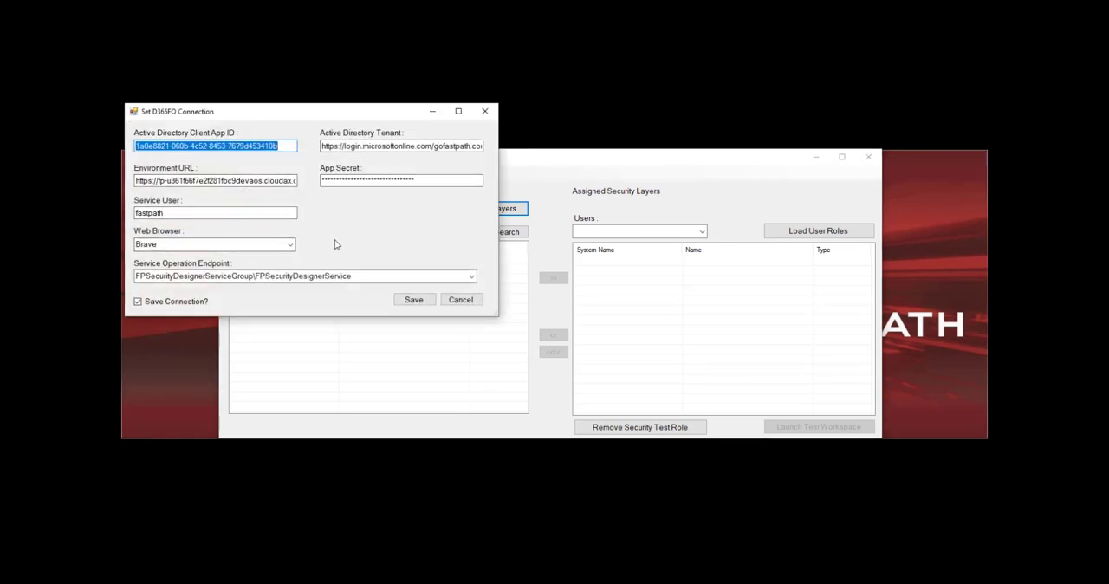
click(292, 246)
click(291, 246)
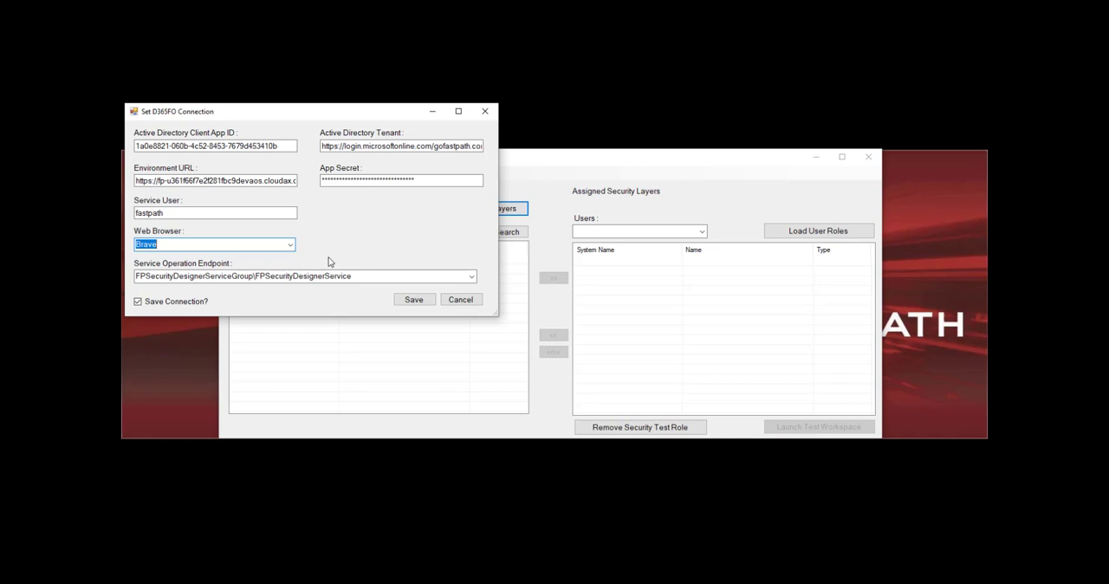
click(473, 277)
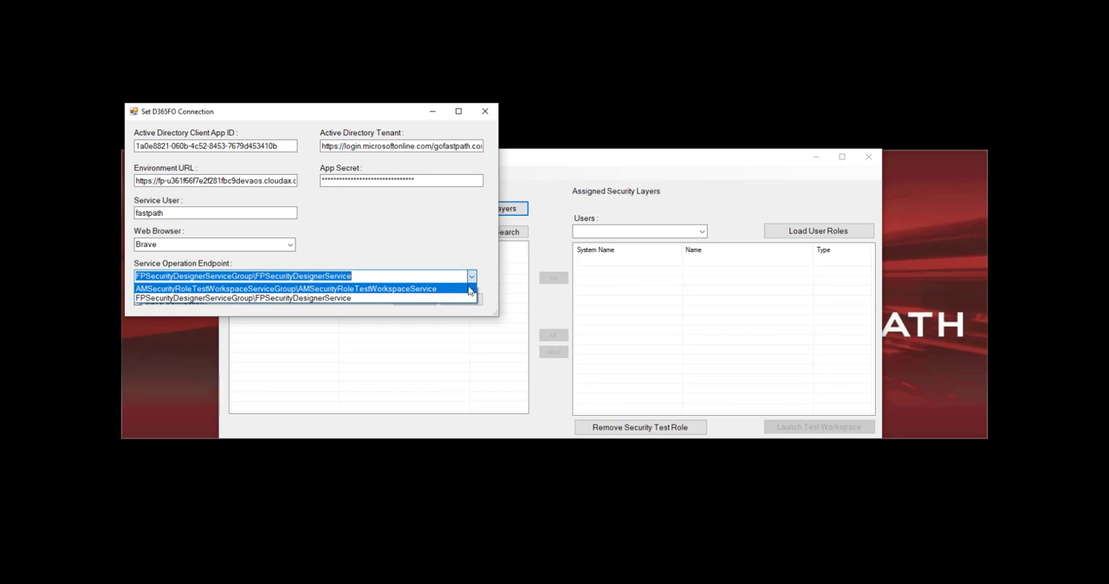
click(483, 278)
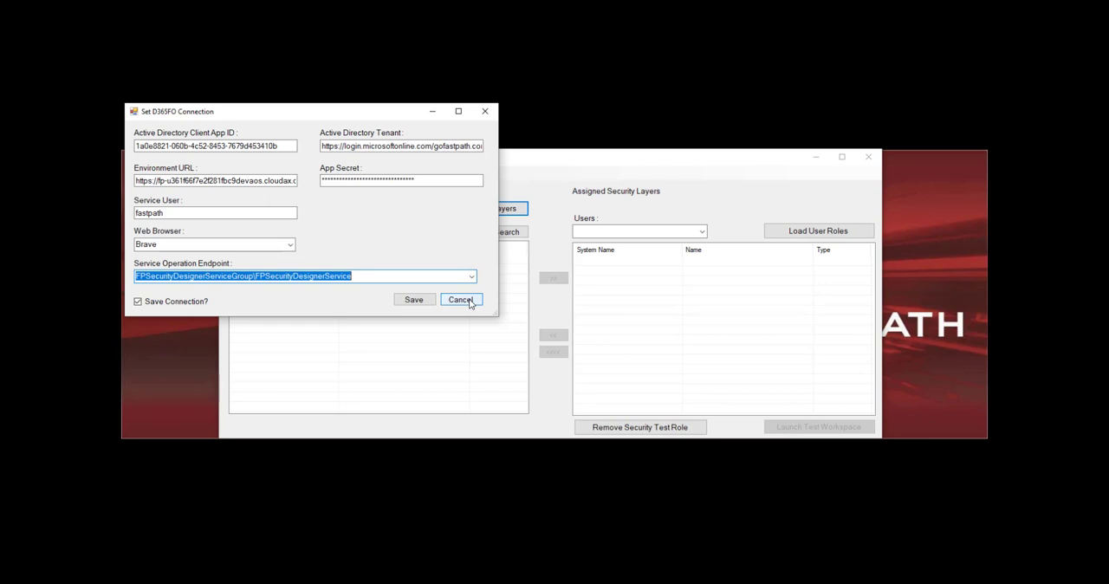
click(468, 304)
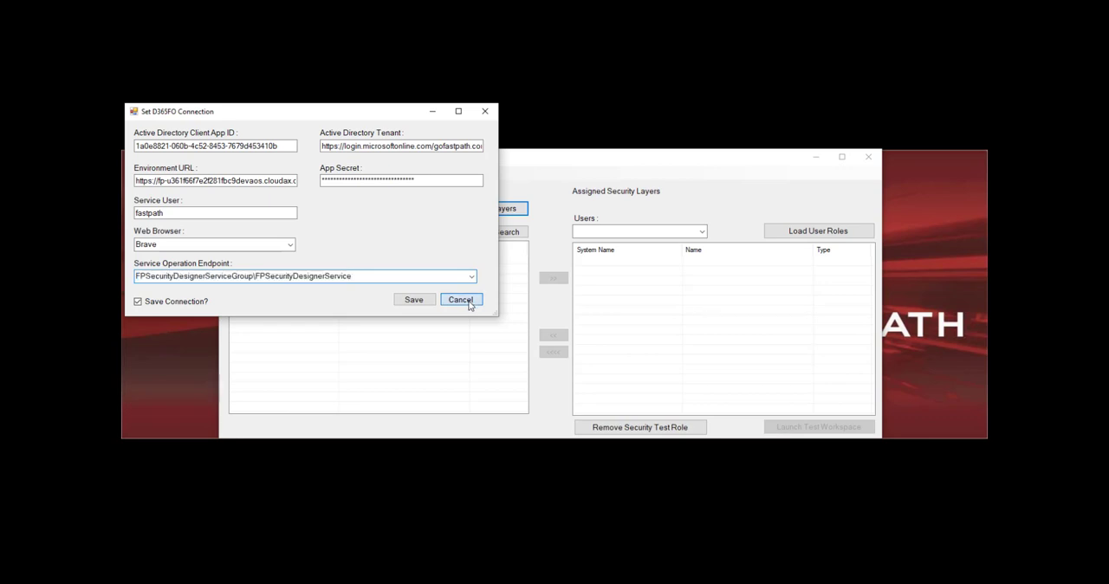
Load the available roles and assign the AuditPolicyManager role to the test workspace
click(464, 213)
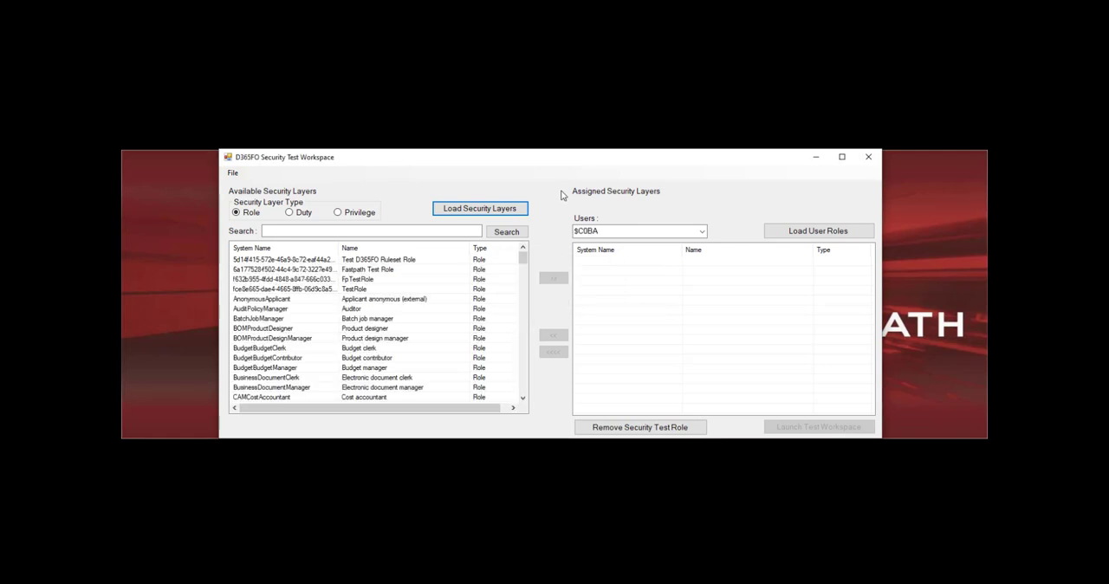
click(389, 309)
click(553, 279)
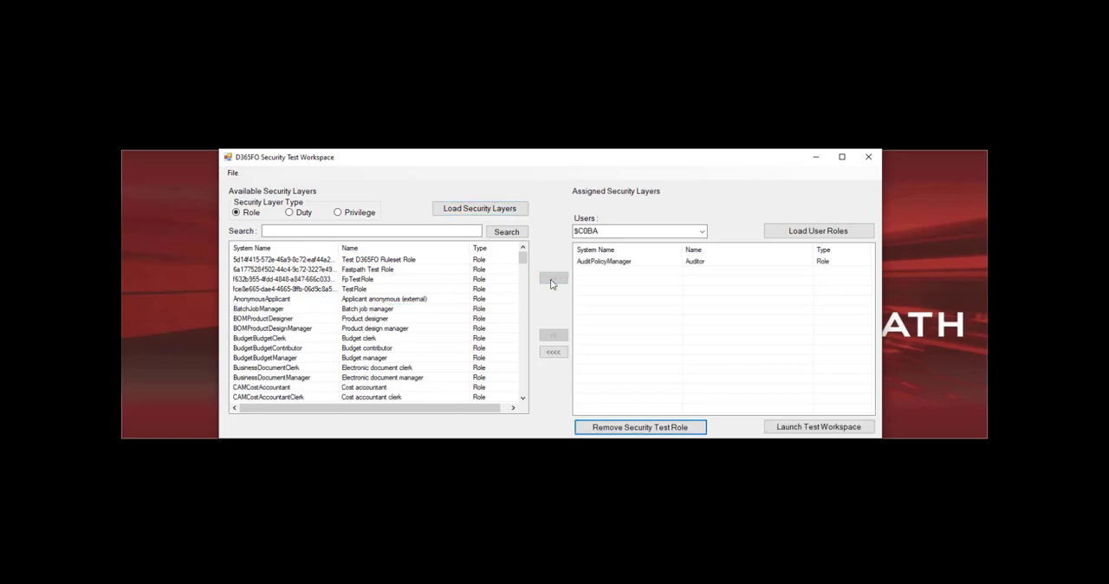
Switch to duties, load them, and assign the ACOMaintain_BR duty
click(295, 212)
click(482, 205)
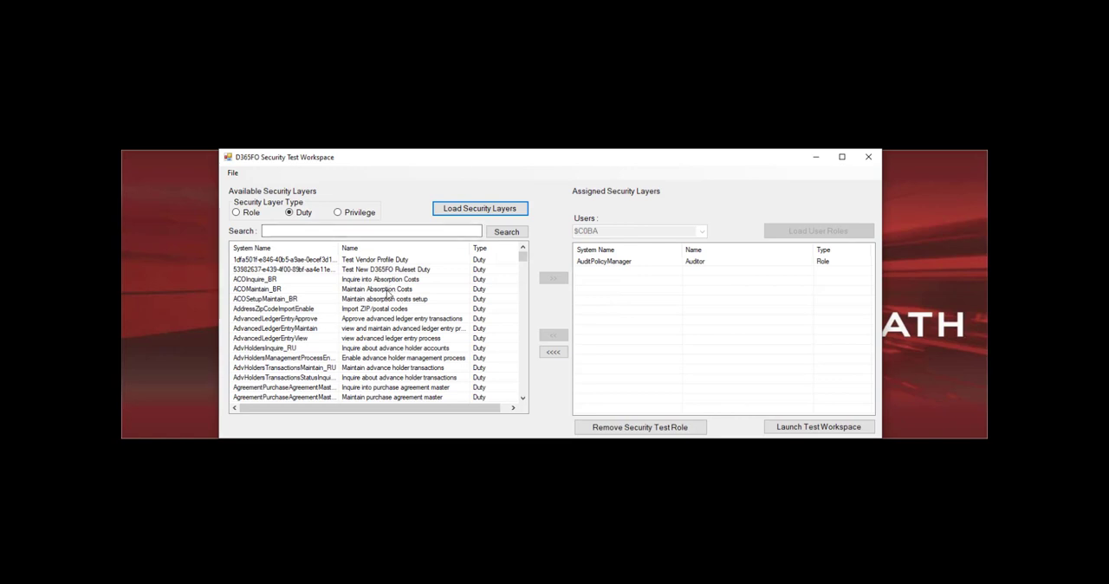
click(389, 289)
click(552, 279)
Switch to privileges, load them, and assign the AbbreviationsEntityMaintain privilege
click(337, 212)
click(479, 208)
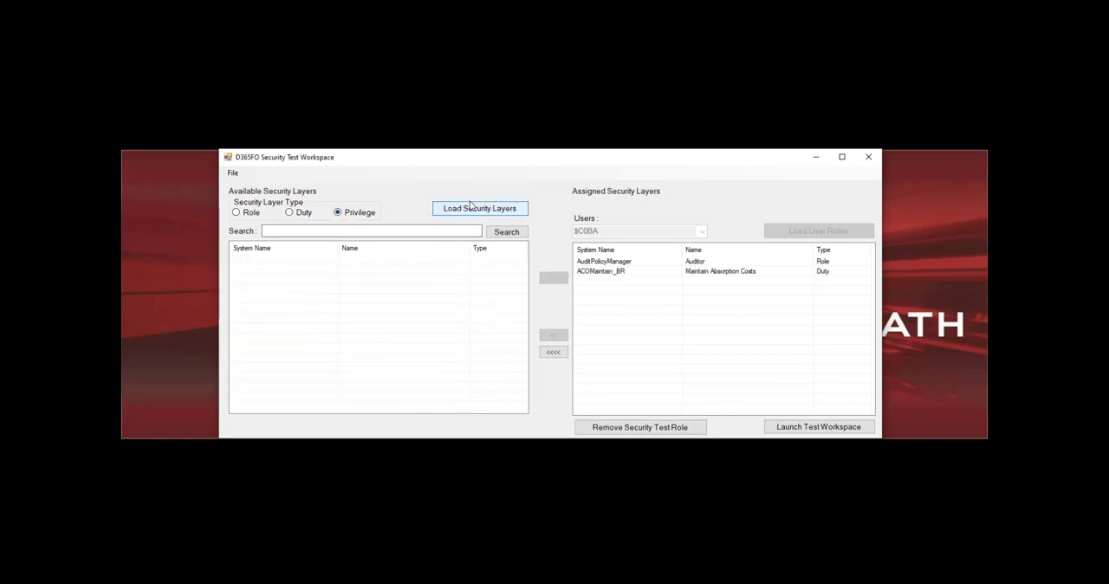
click(371, 299)
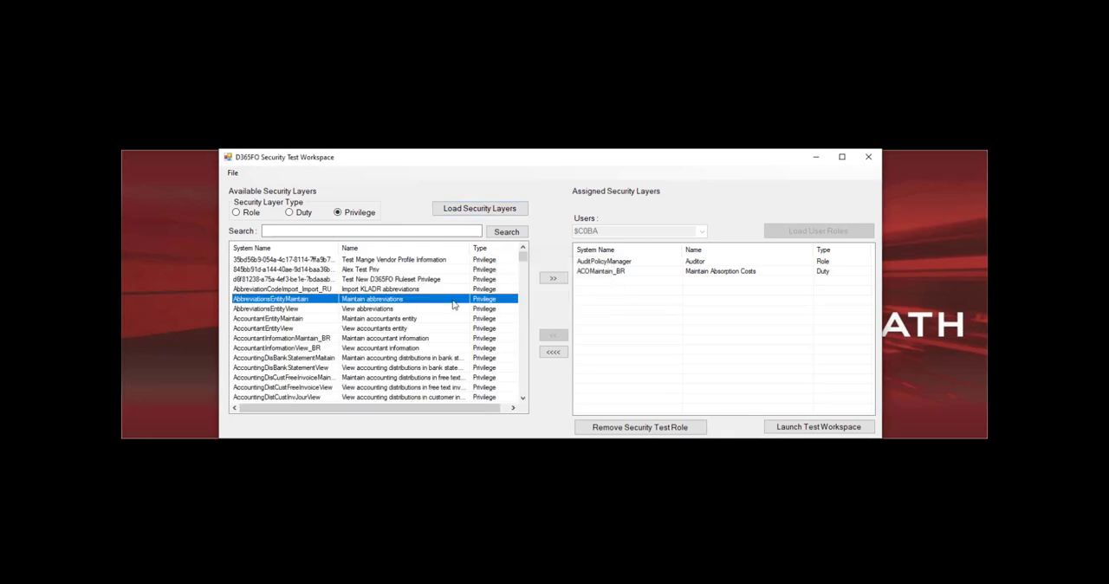
click(552, 279)
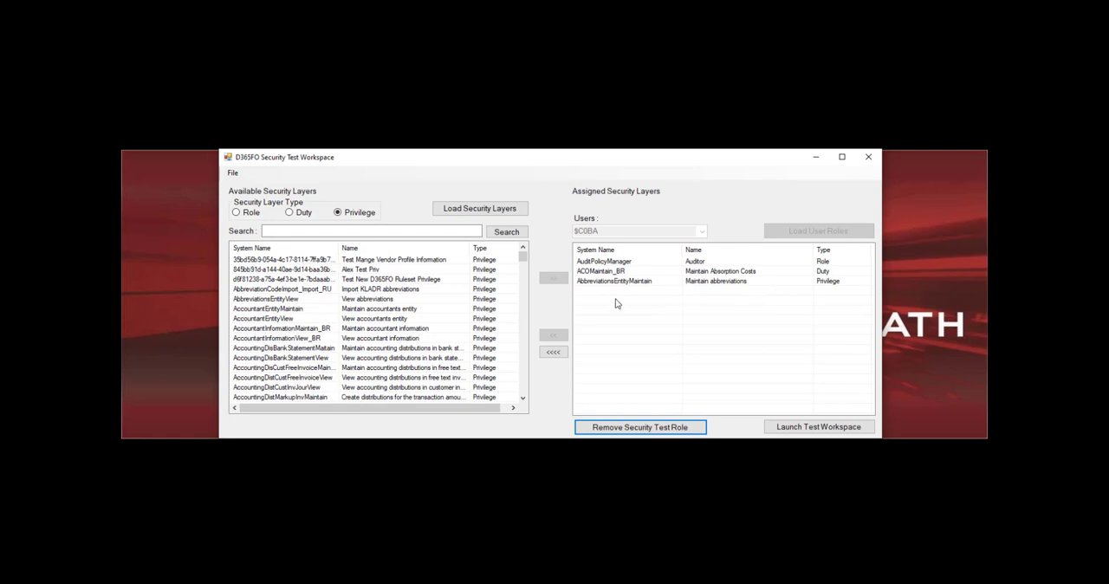
Examine the service account's user roles and the modules available in its browser session
click(270, 583)
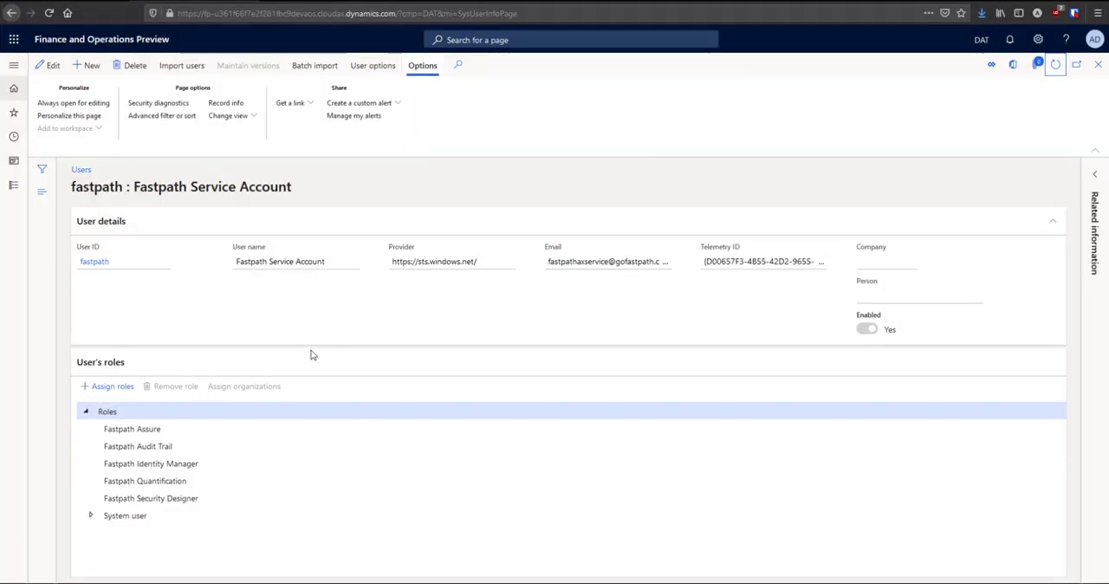
click(1056, 71)
drag(0, 88, 327, 61)
click(801, 110)
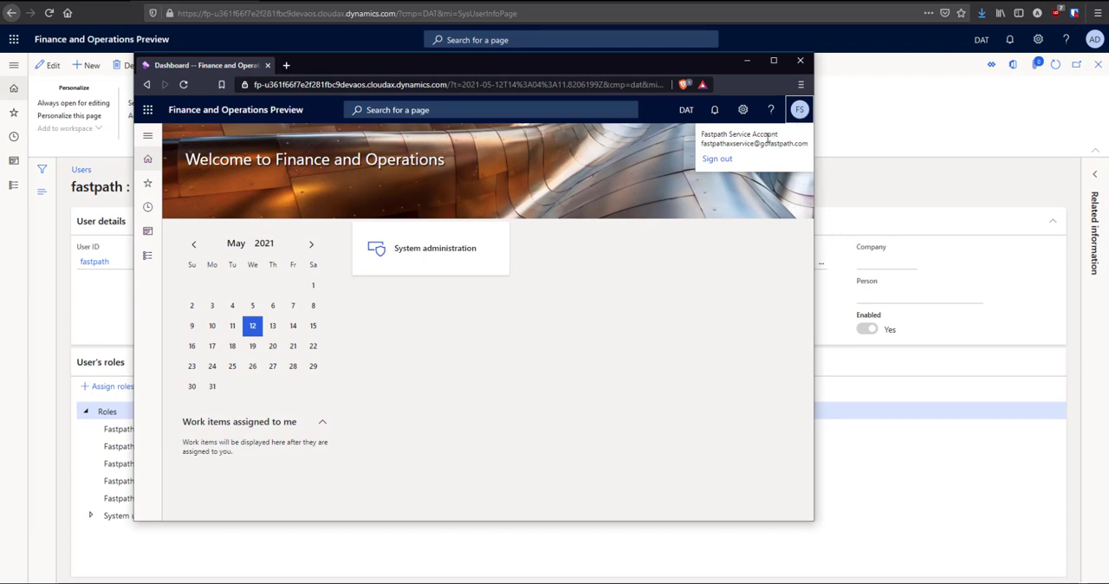
click(798, 110)
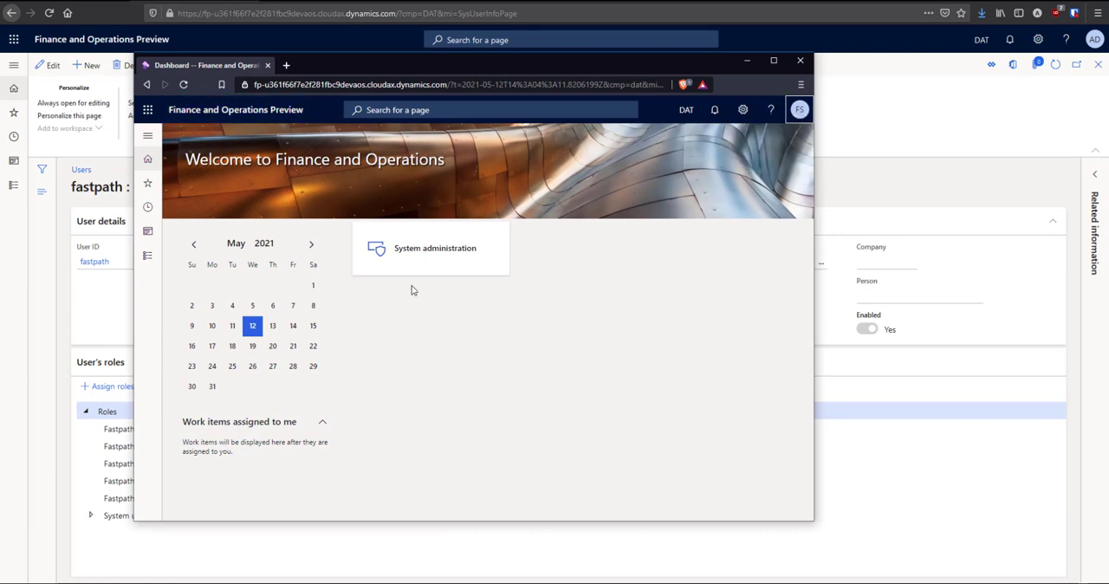
click(148, 139)
click(208, 286)
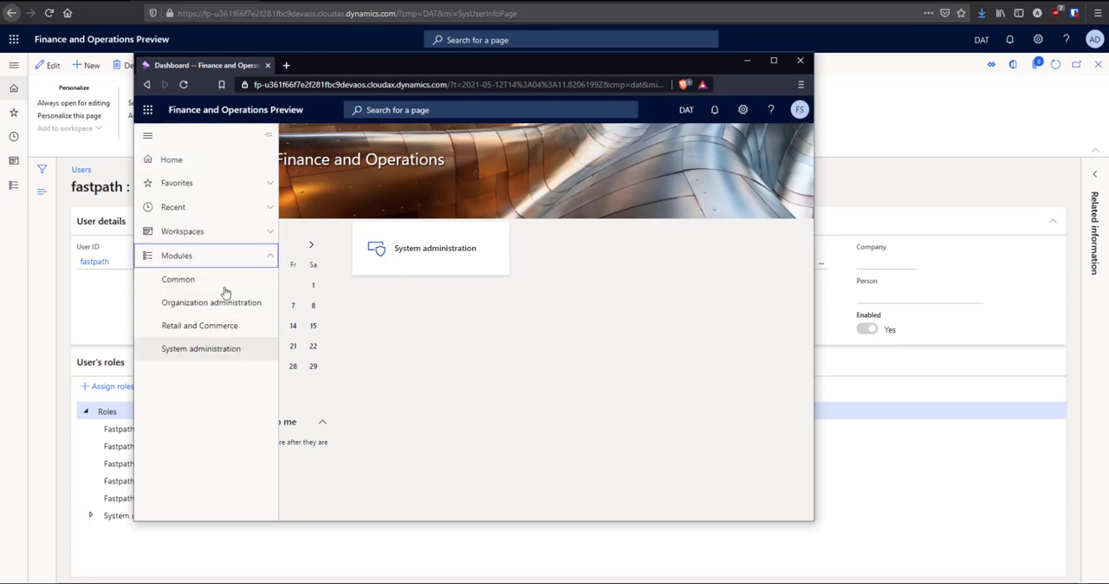
click(218, 260)
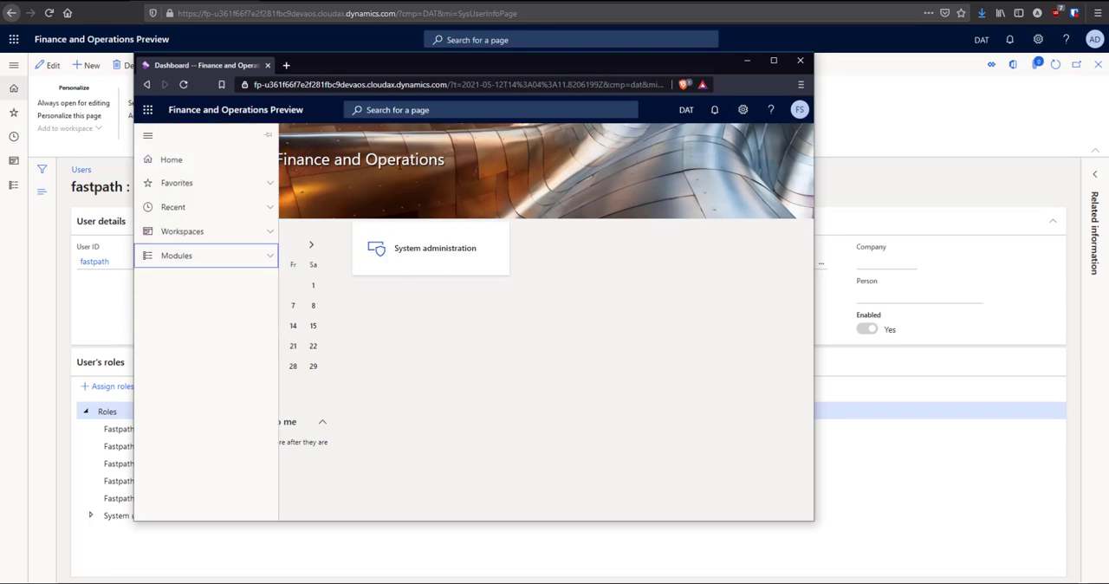
click(749, 62)
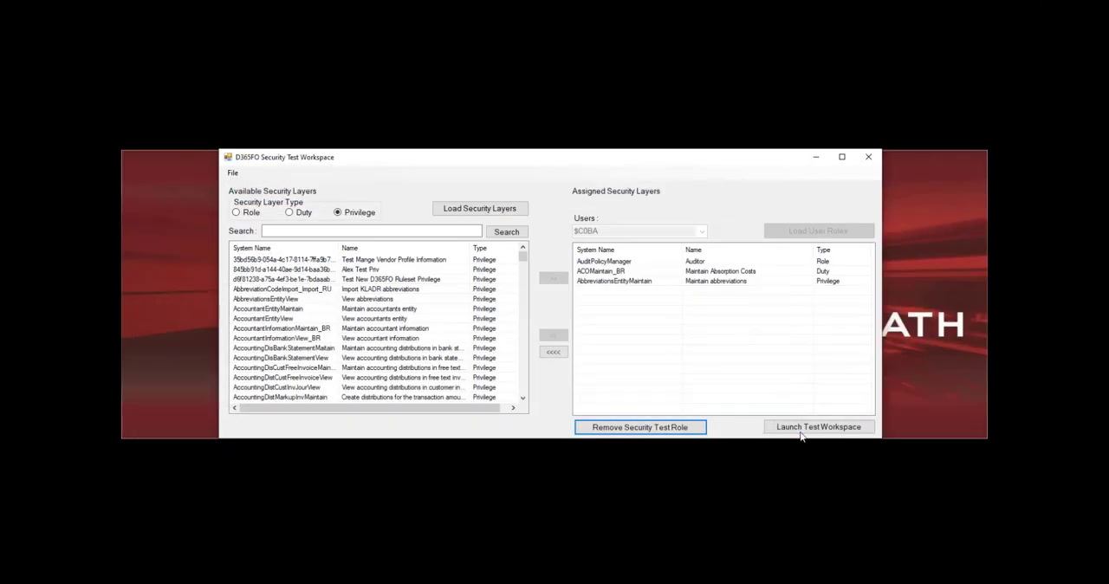
Launch the test workspace, maximize its browser window, and expand the Modules navigation list
click(803, 428)
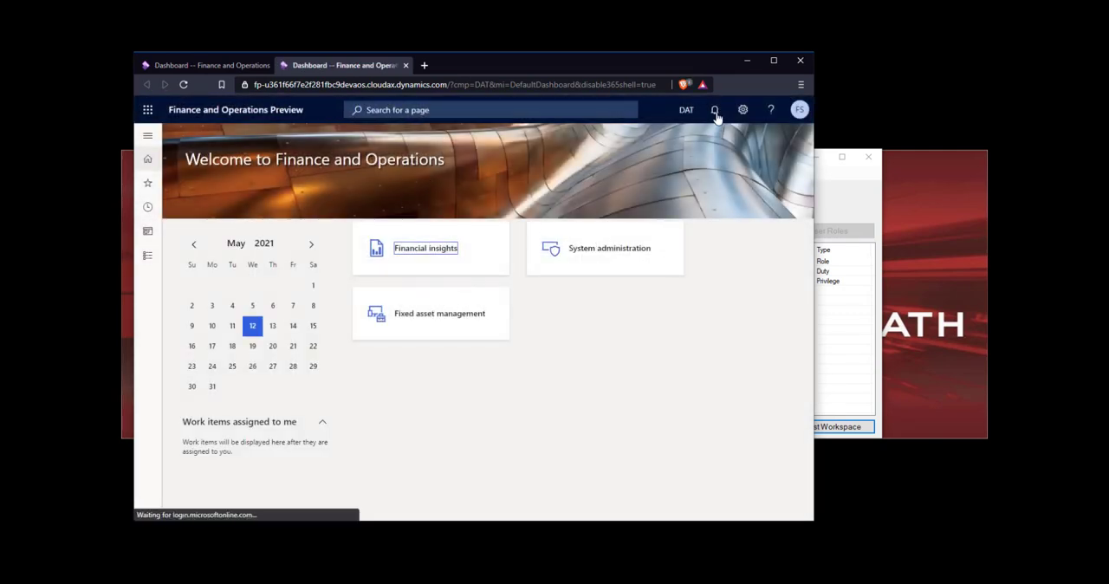
click(773, 60)
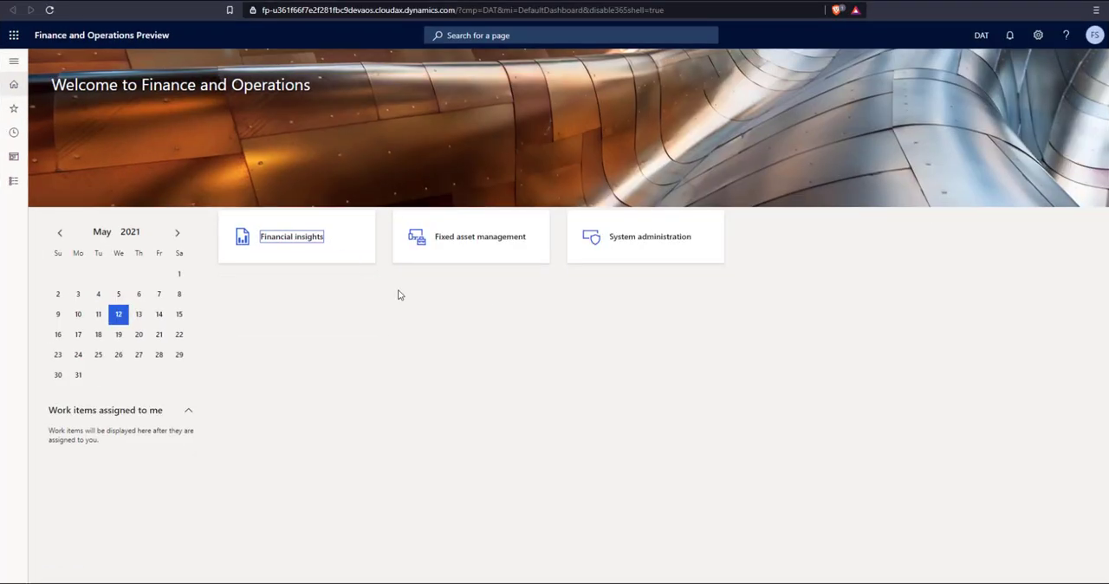
click(13, 61)
click(62, 222)
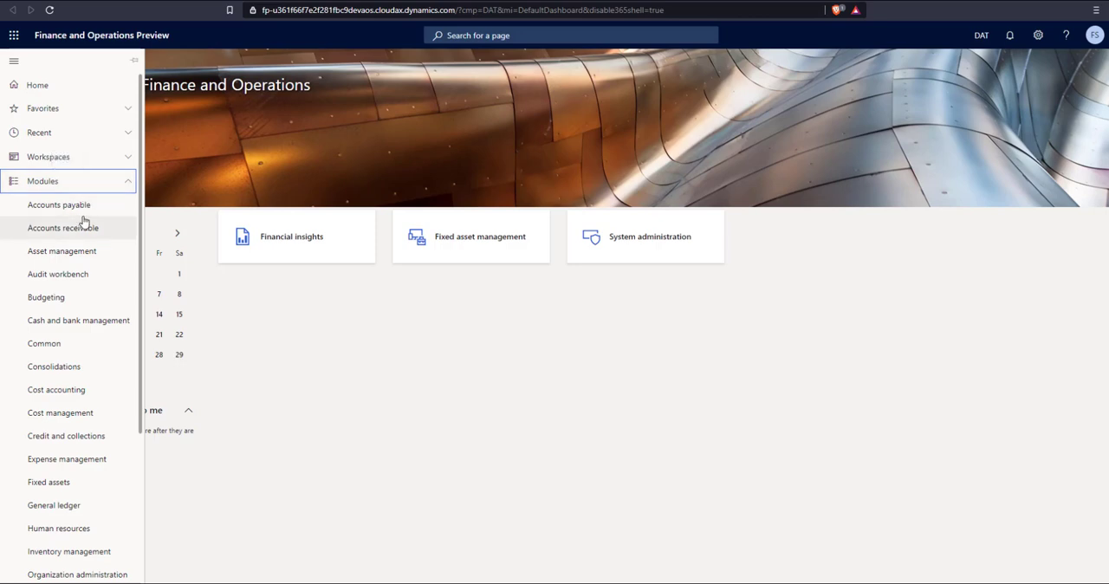
click(128, 183)
click(110, 183)
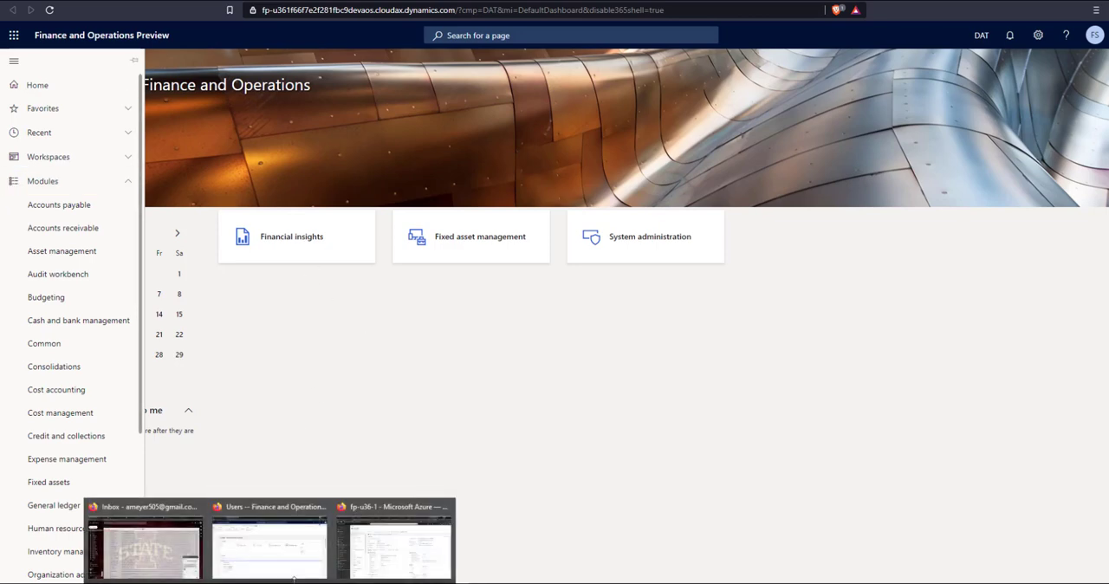
Return to the admin browser and refresh the service account's user roles
click(282, 561)
click(1050, 69)
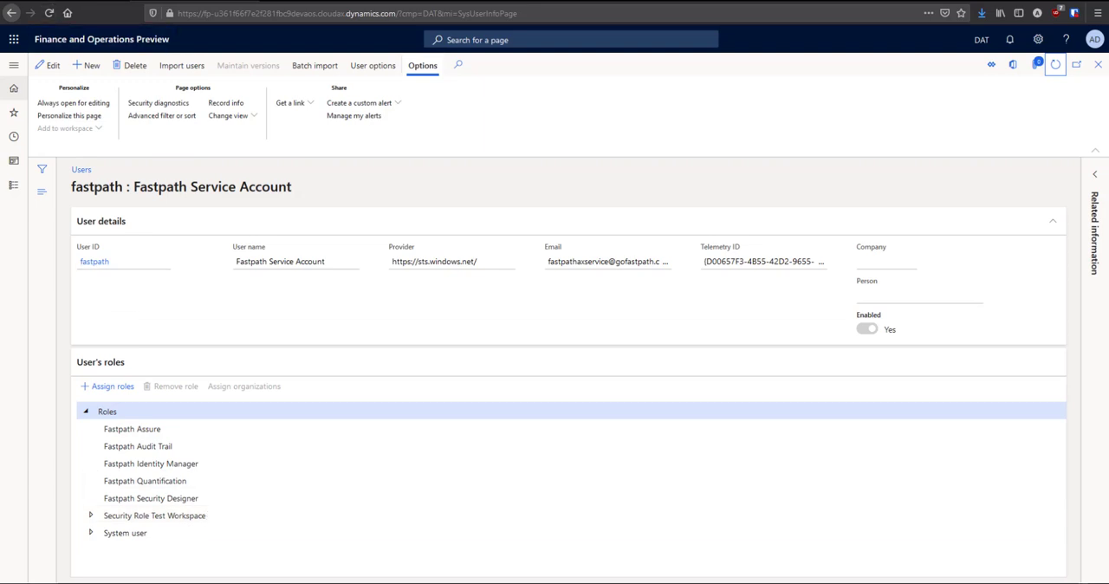
Open Security configuration and select the Security Role Test Workspace role
click(53, 1)
click(1057, 67)
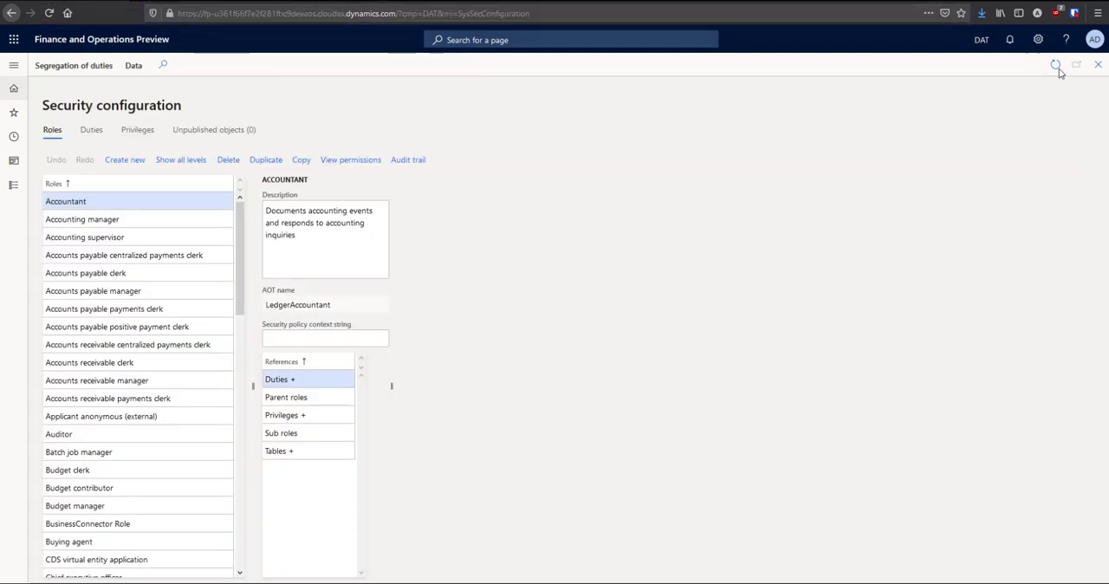
scroll(154, 331, down, 3)
scroll(154, 331, down, 20)
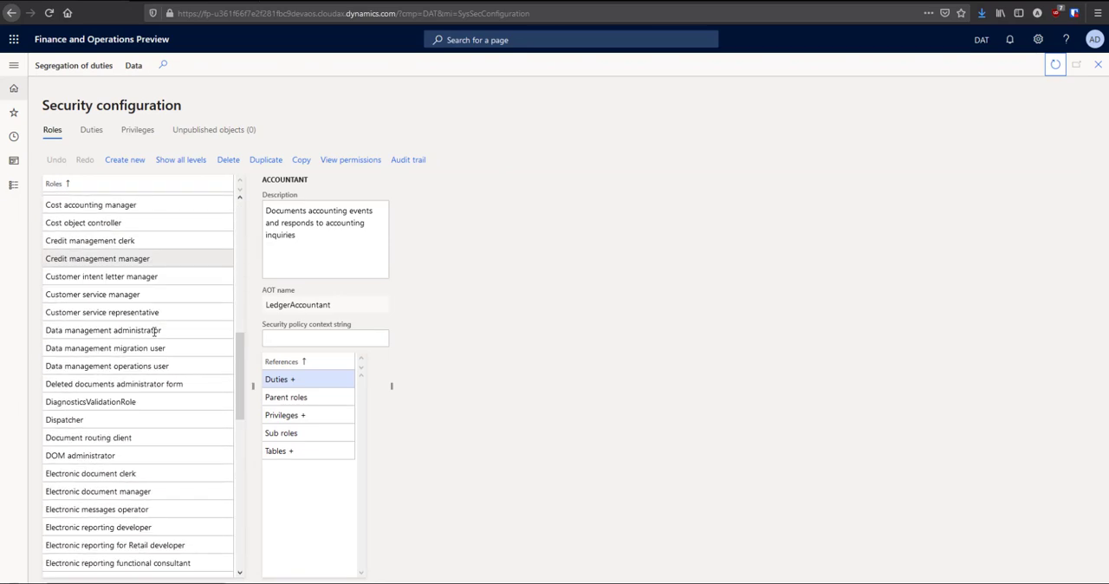
scroll(145, 357, down, 18)
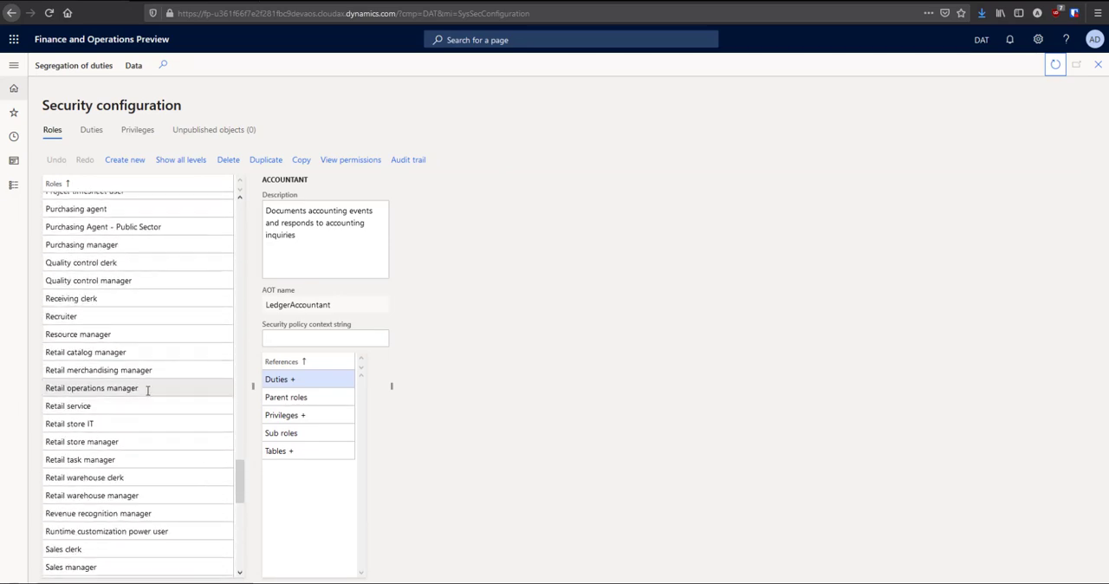
scroll(149, 390, down, 3)
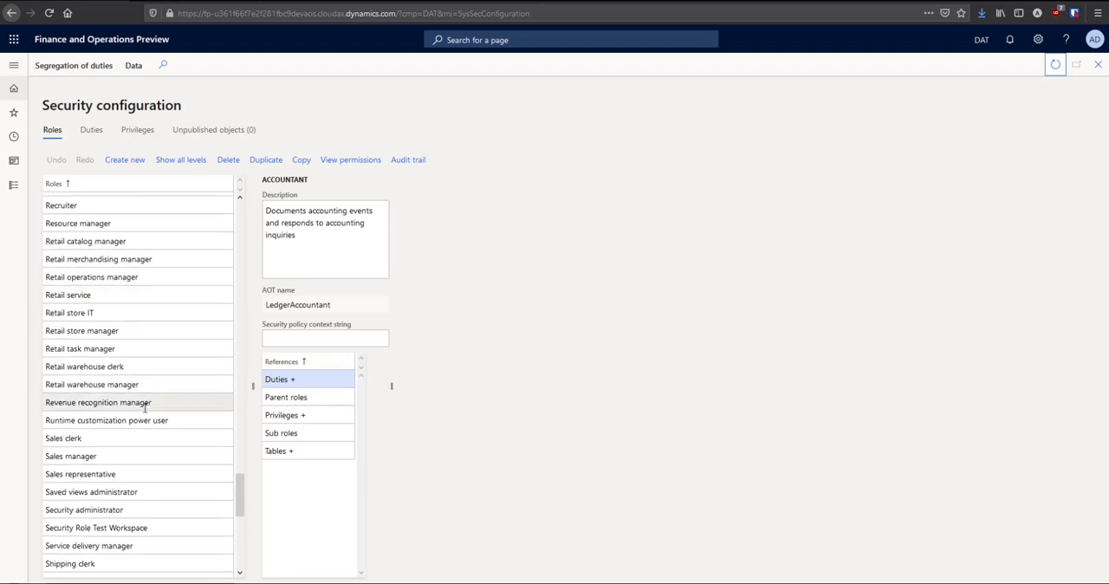
scroll(155, 491, down, 1)
click(152, 472)
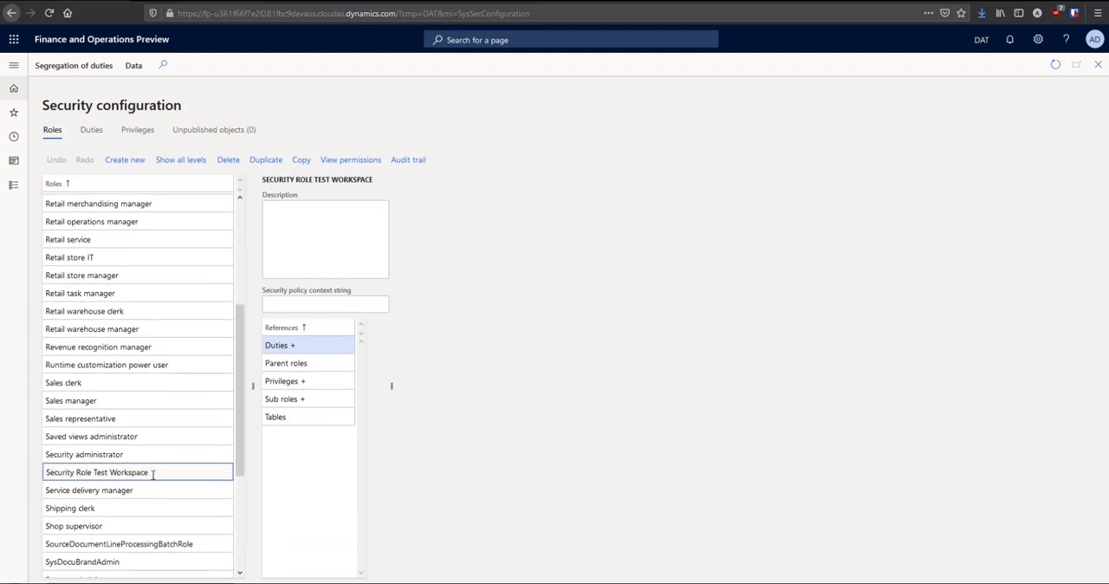
Inspect the role's sub roles, duties and privileges references
click(309, 399)
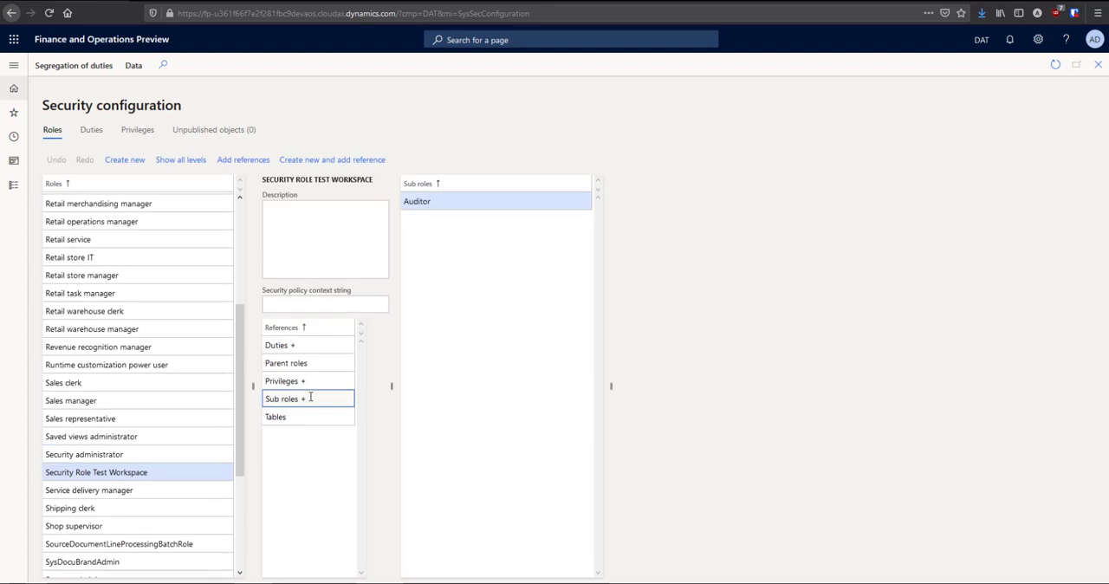
click(299, 345)
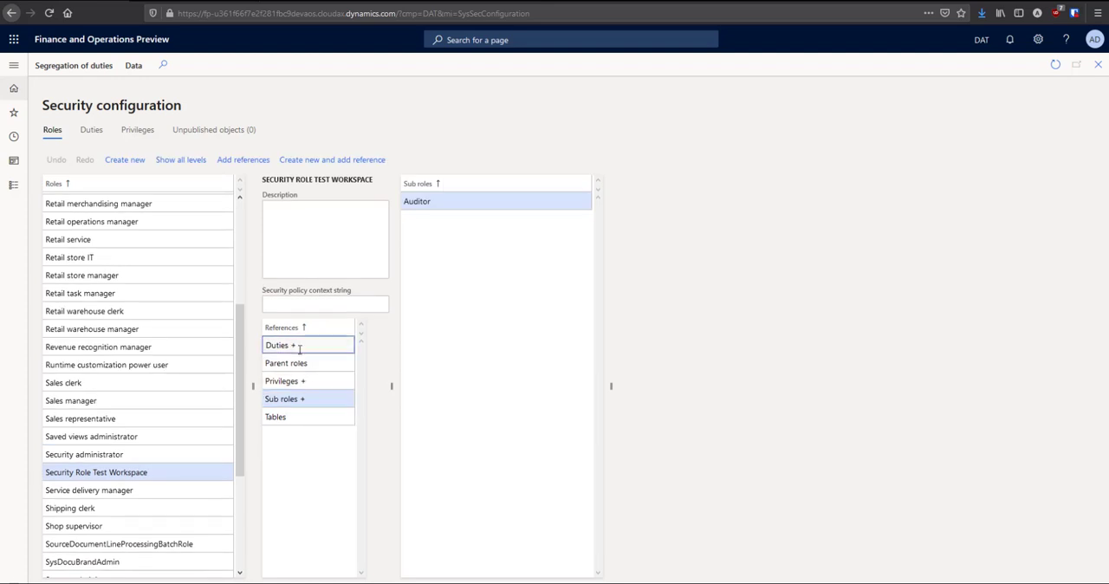
click(303, 381)
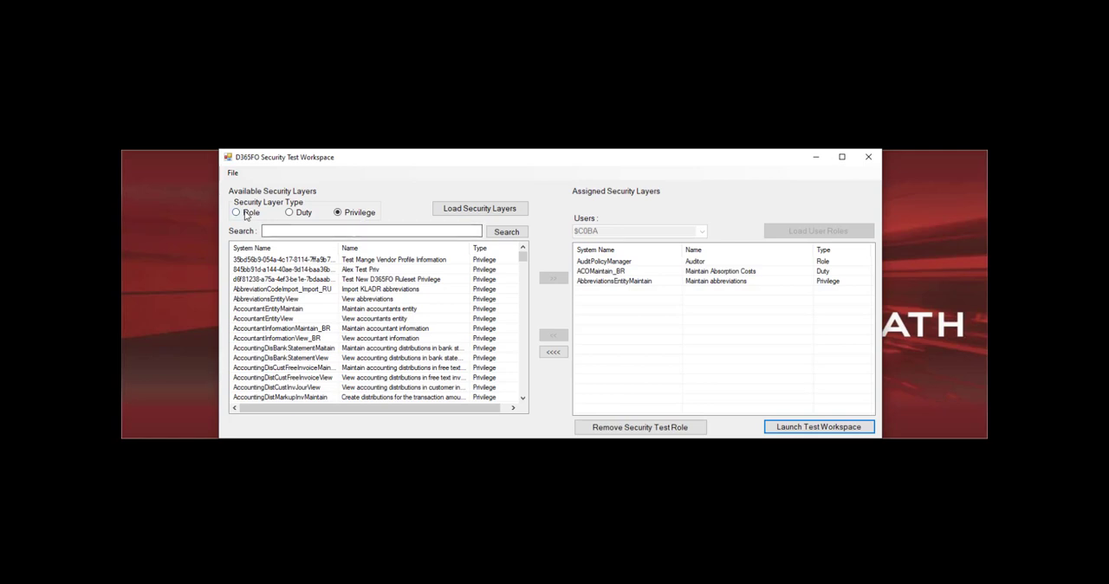
Load the available role layers and remove all currently assigned security layers
click(246, 215)
click(479, 208)
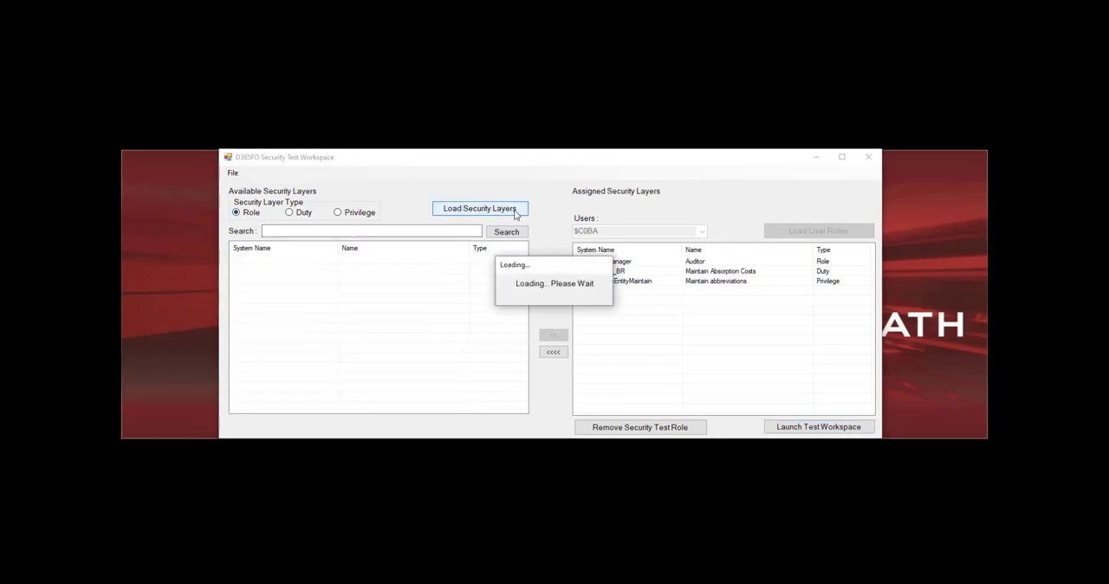
click(552, 352)
Select another user from the users list and load that user's roles into the assigned security layers
click(703, 233)
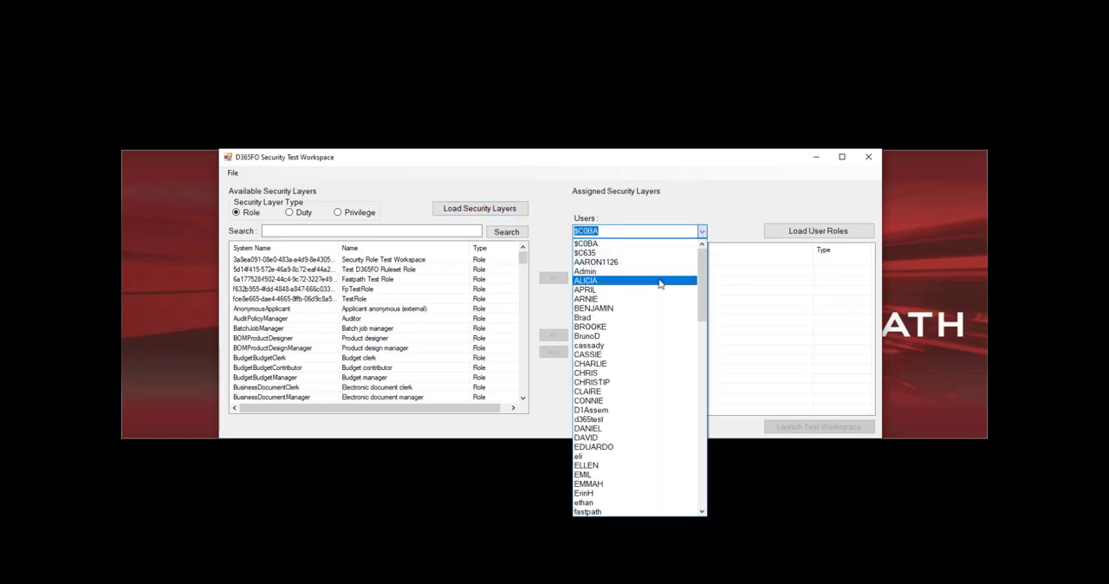
click(659, 282)
click(817, 231)
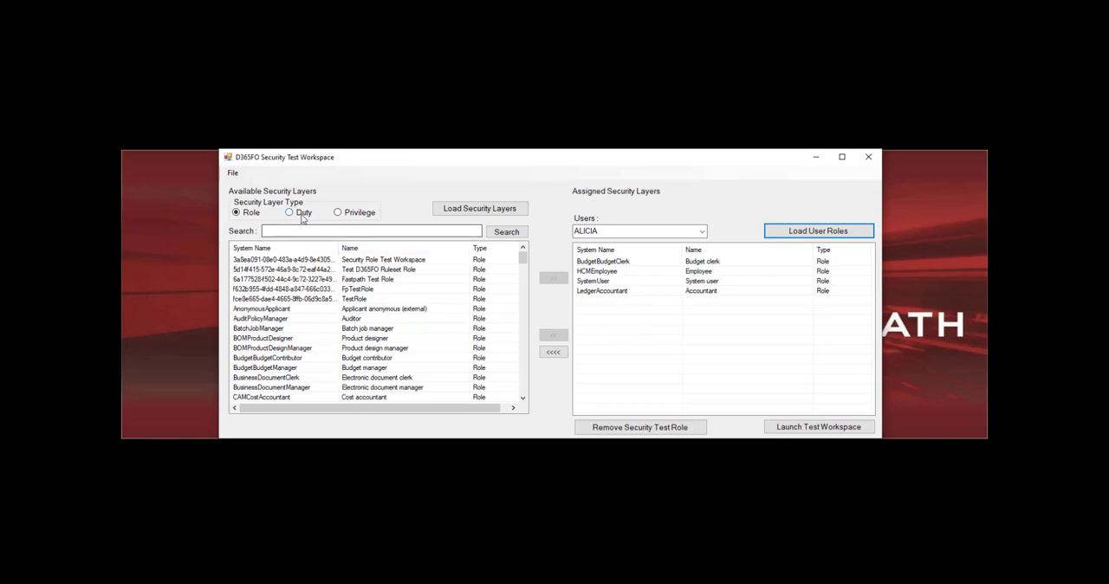
Load the duty layers and assign the ACOMaintain_BR (Maintain Absorption Costs) duty
click(303, 218)
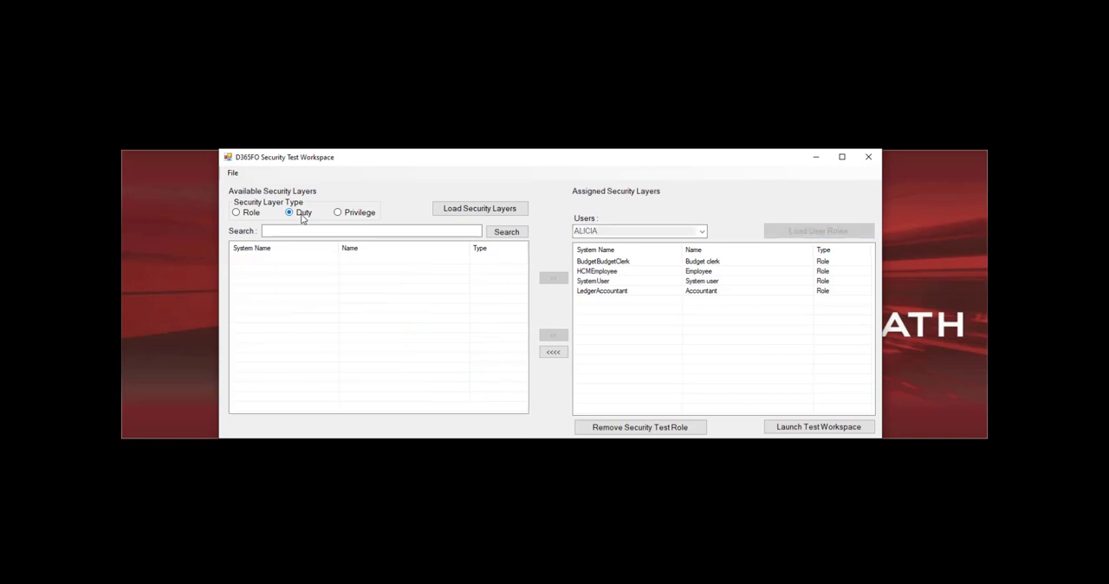
click(490, 209)
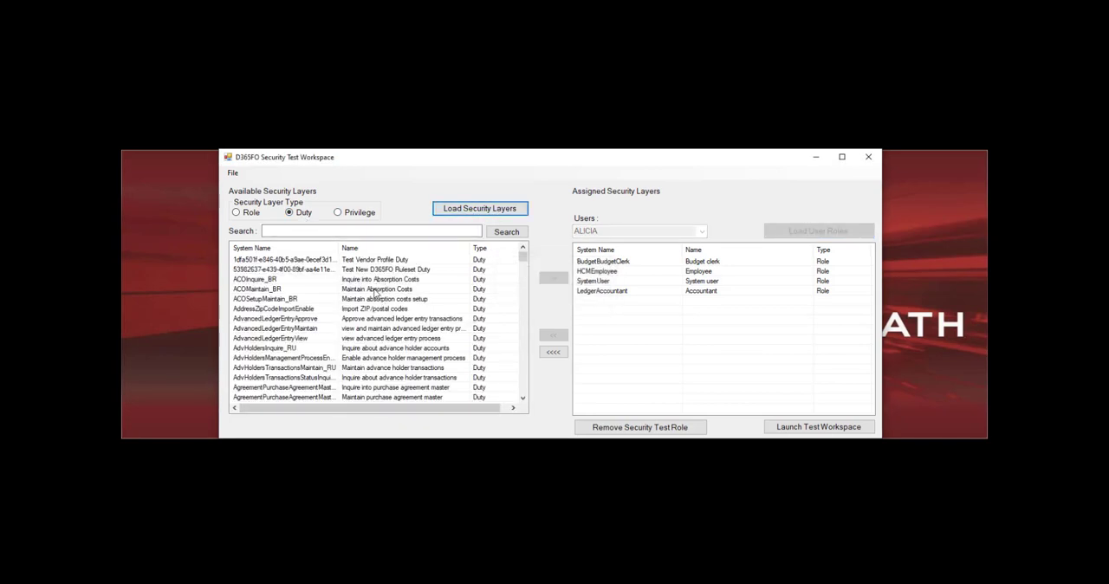
click(376, 289)
click(553, 278)
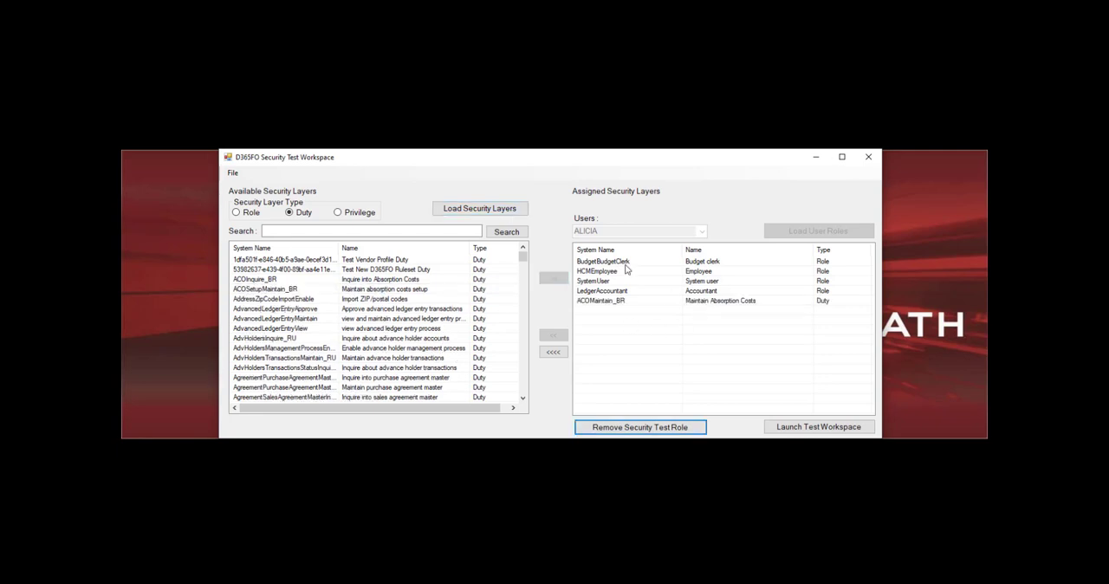
Launch the test workspace session and expand its Modules navigation list
click(824, 428)
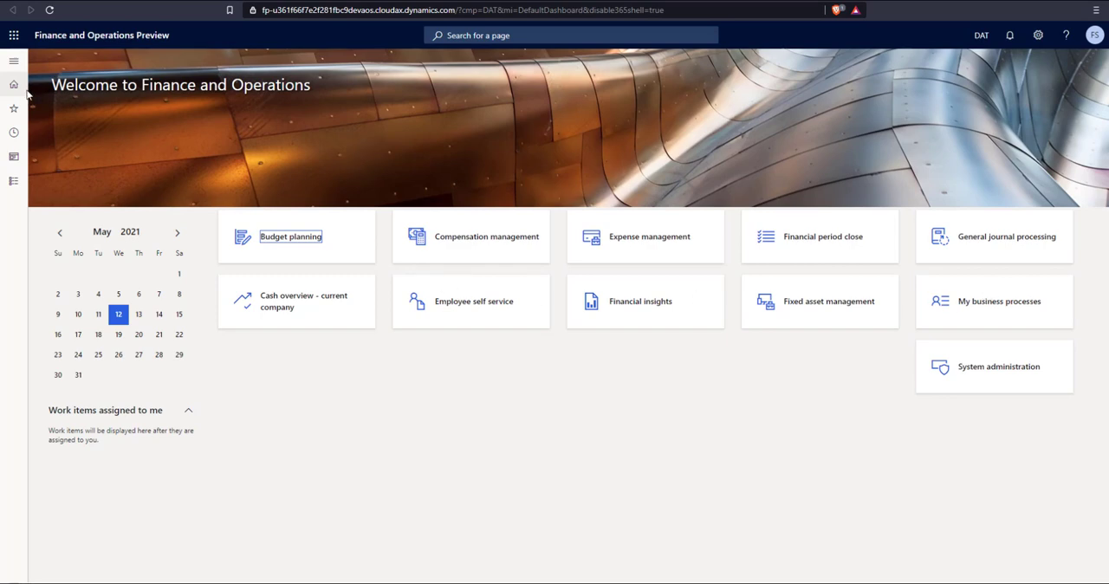
click(12, 60)
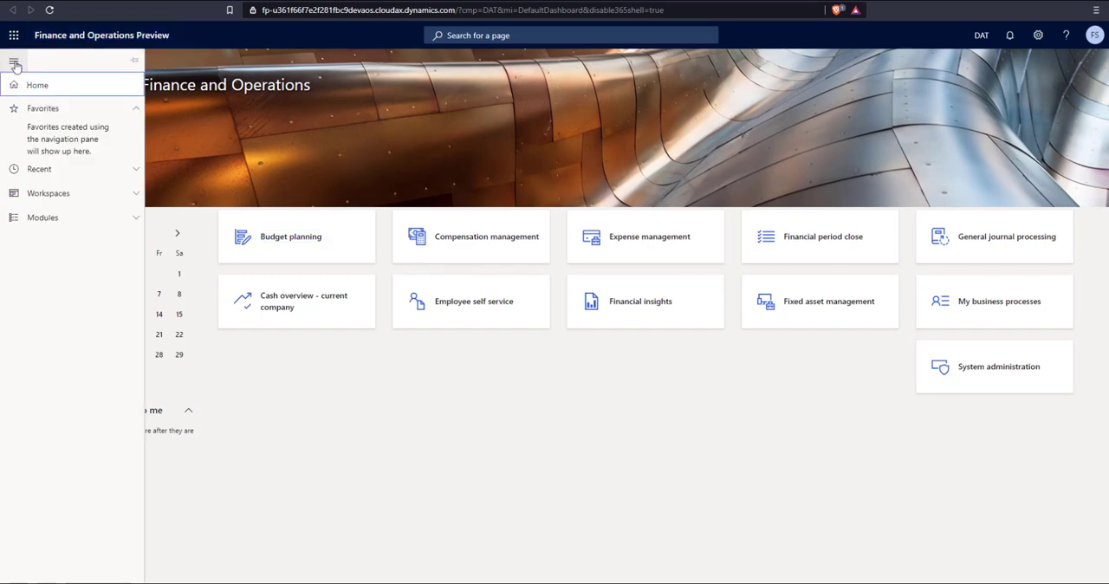
click(75, 221)
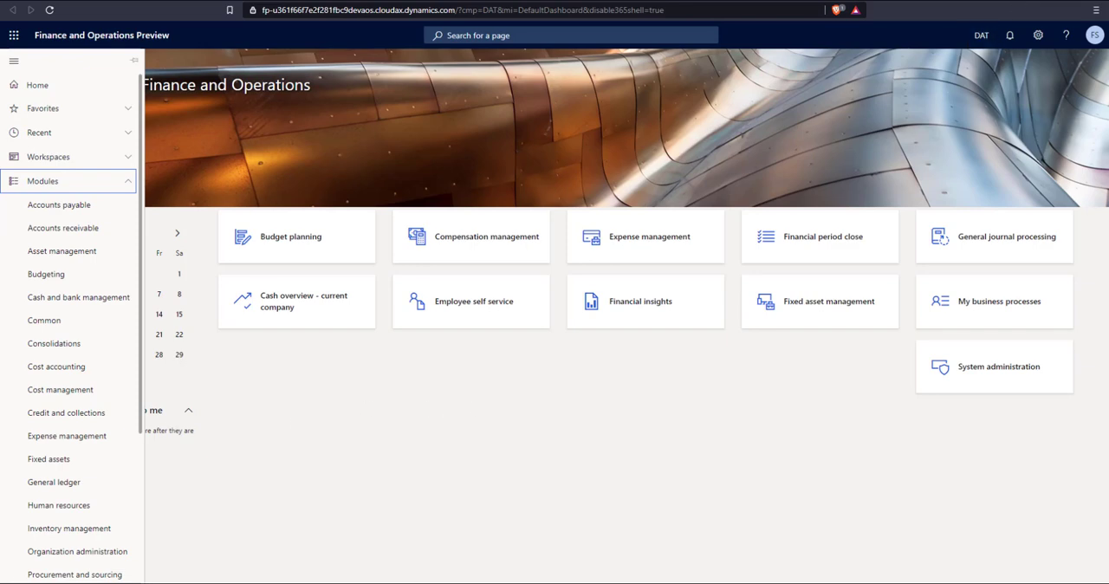
Refresh Security configuration in the admin browser and review the Security Role Test Workspace role's sub roles and duties
key(alt+Tab)
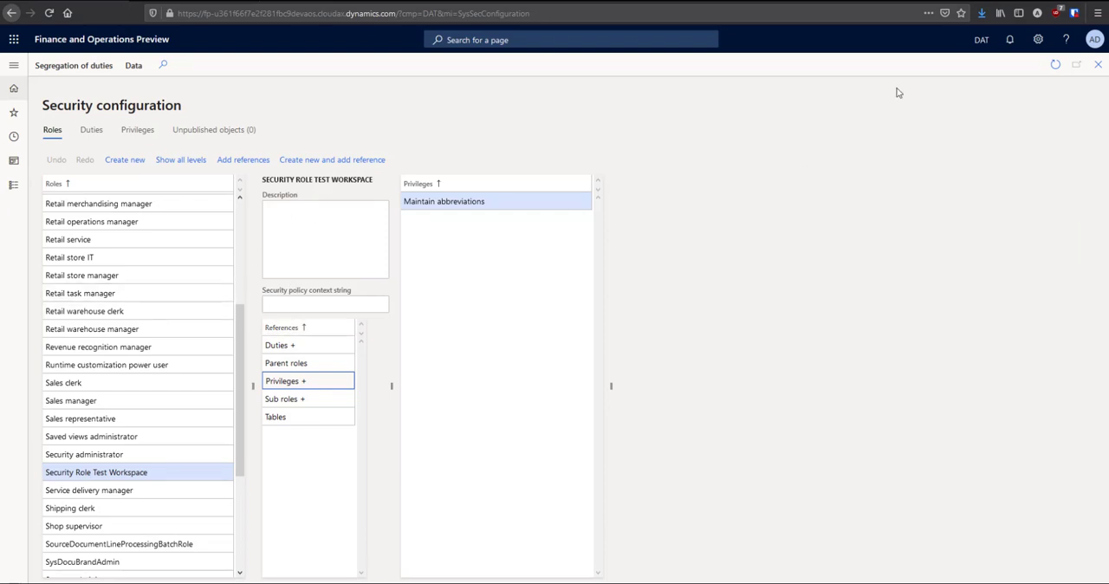
click(1056, 66)
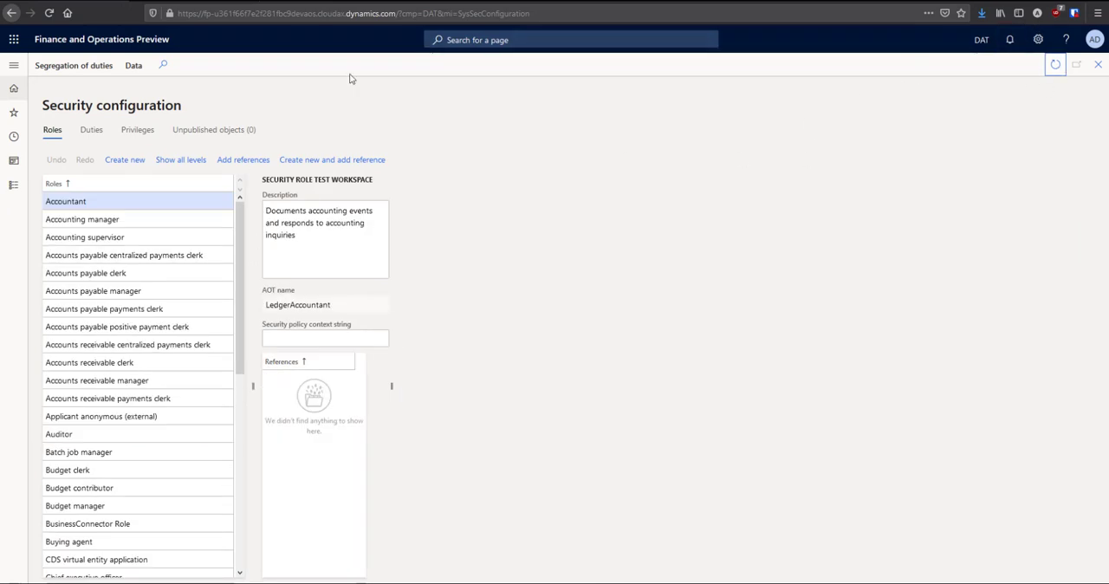
scroll(109, 332, down, 20)
scroll(104, 407, down, 15)
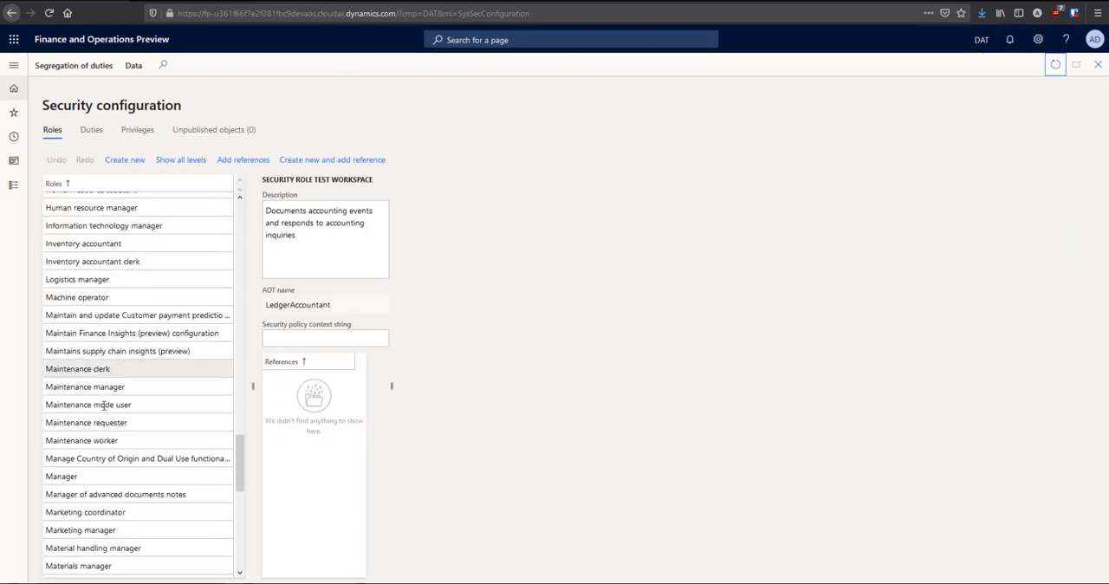
scroll(144, 403, down, 12)
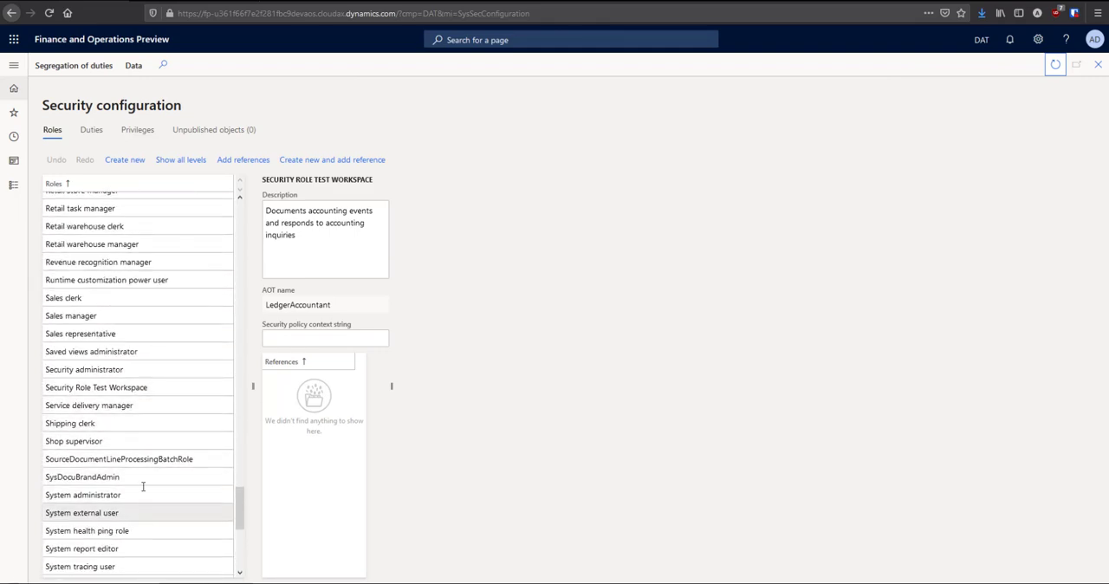
scroll(138, 421, down, 3)
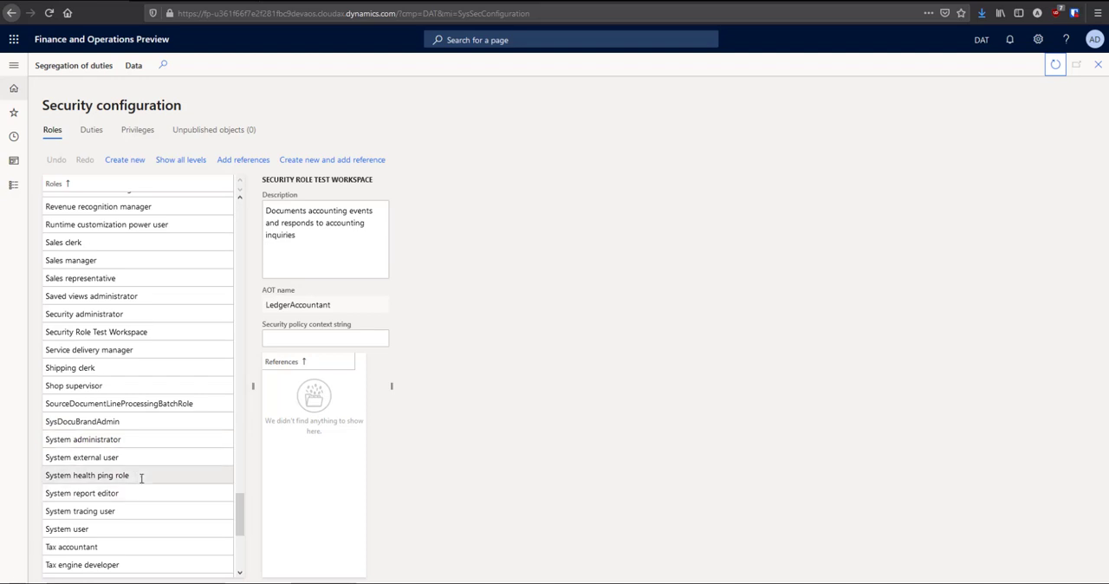
scroll(139, 455, up, 6)
click(118, 443)
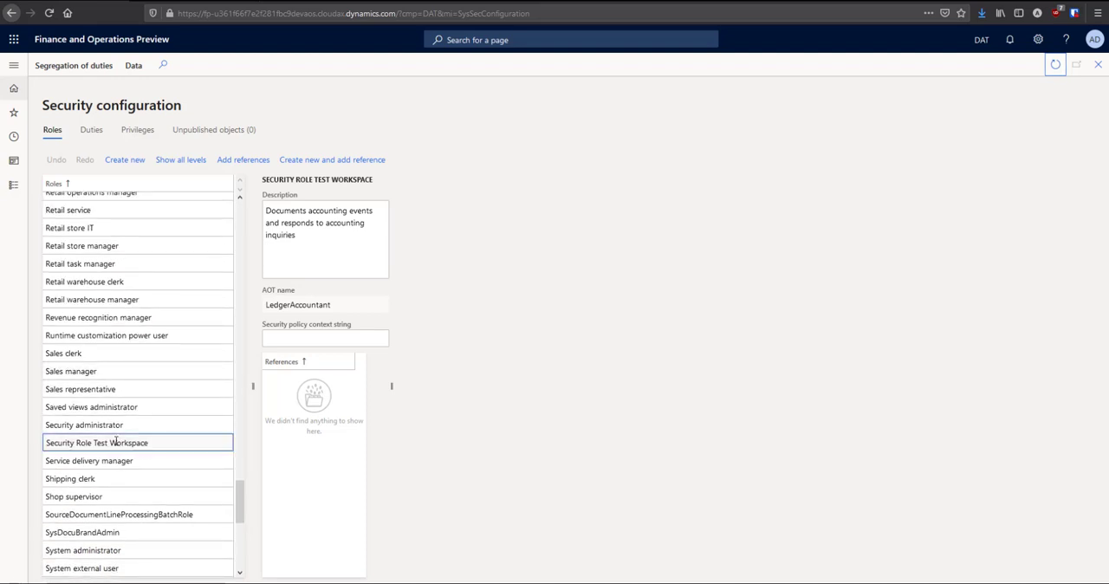
click(310, 400)
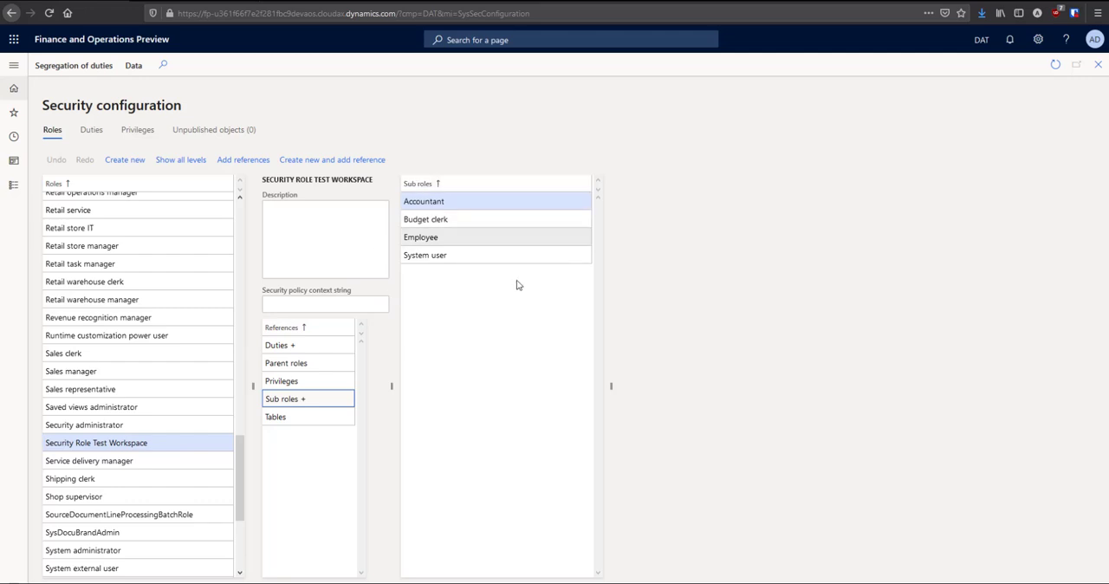
click(290, 345)
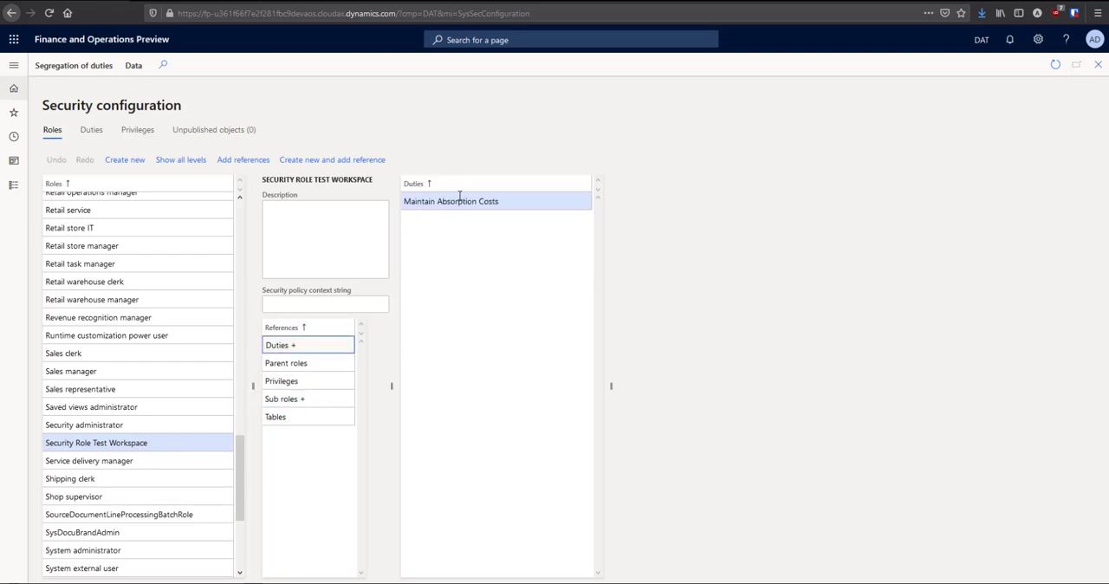